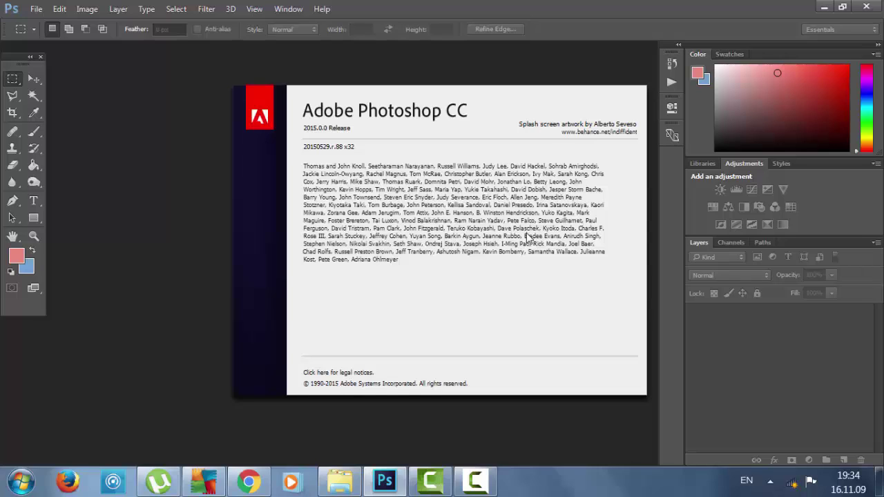
# Switch to Windows Explorer and check the file type of each of the four Welcome files in the 01_open folder.
pyautogui.click(339, 482)
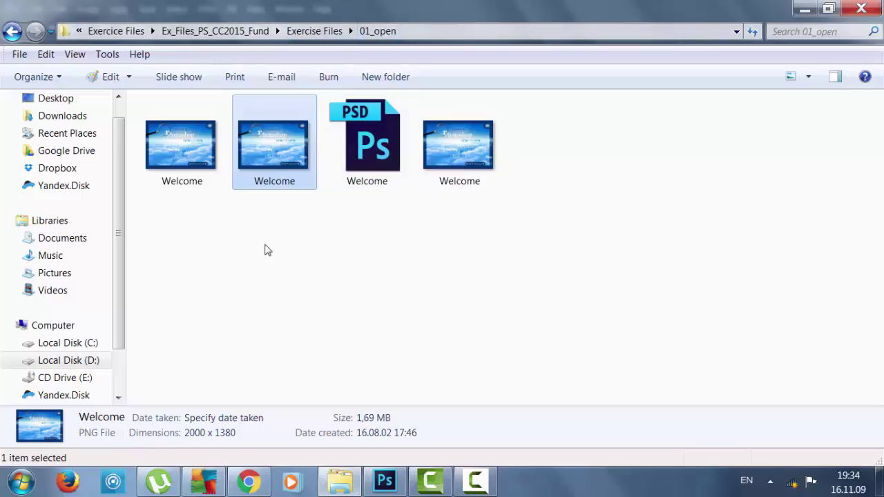
pyautogui.click(196, 190)
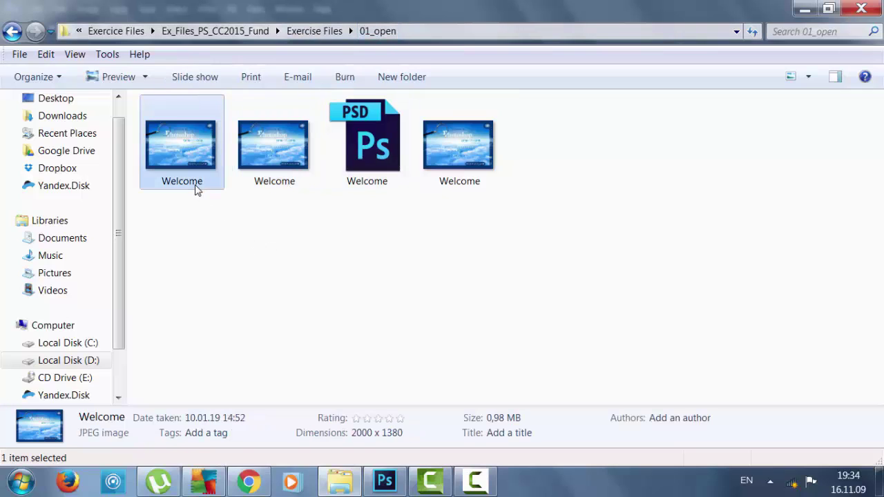
pyautogui.click(266, 189)
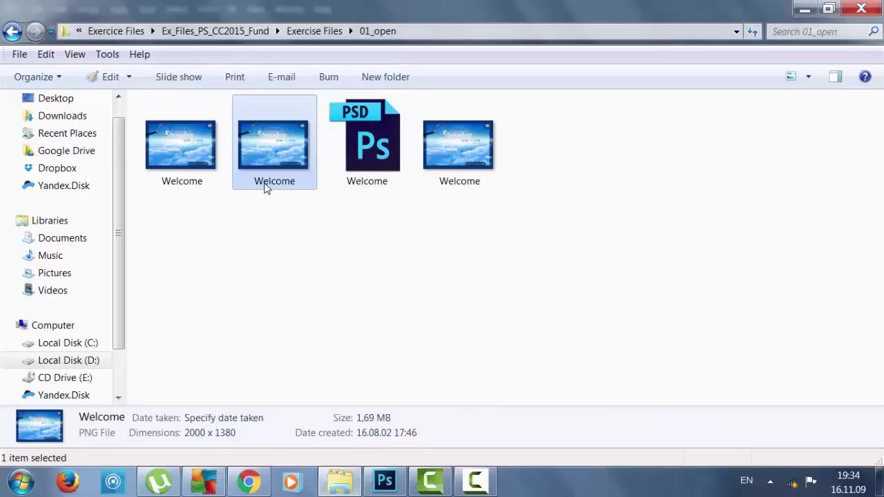
pyautogui.click(349, 179)
pyautogui.click(441, 180)
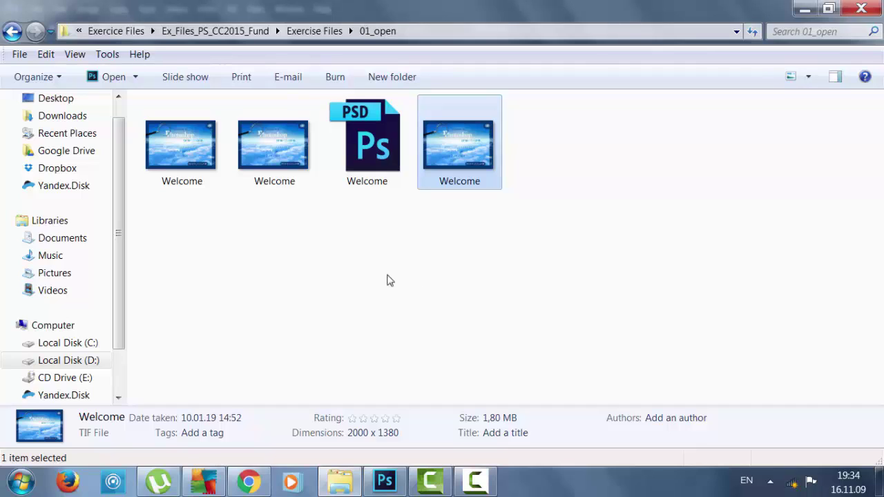
pyautogui.click(186, 185)
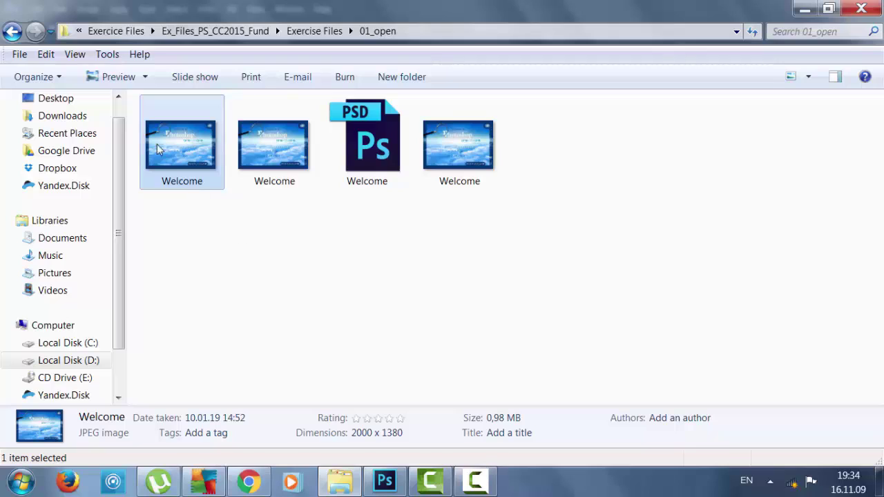
# Turn off "Hide extensions for known file types" in the folder options and apply the change.
pyautogui.click(107, 55)
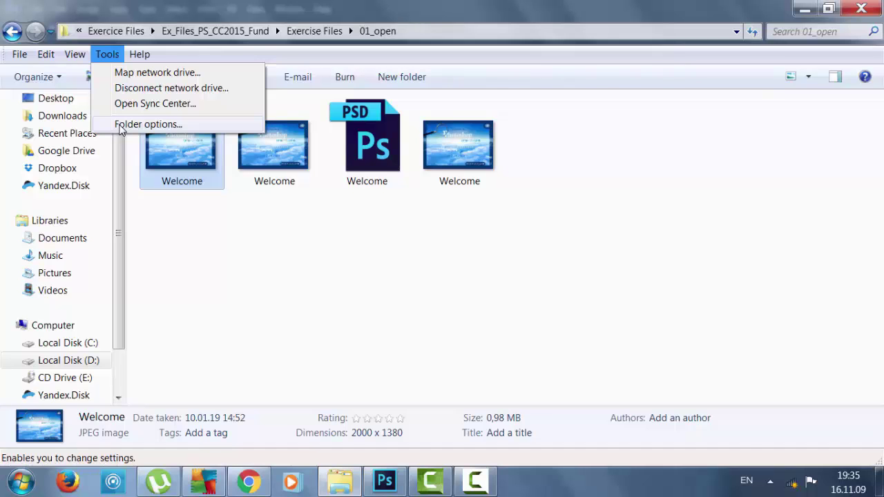
pyautogui.click(147, 125)
pyautogui.moveTo(155, 71); pyautogui.dragTo(677, 55)
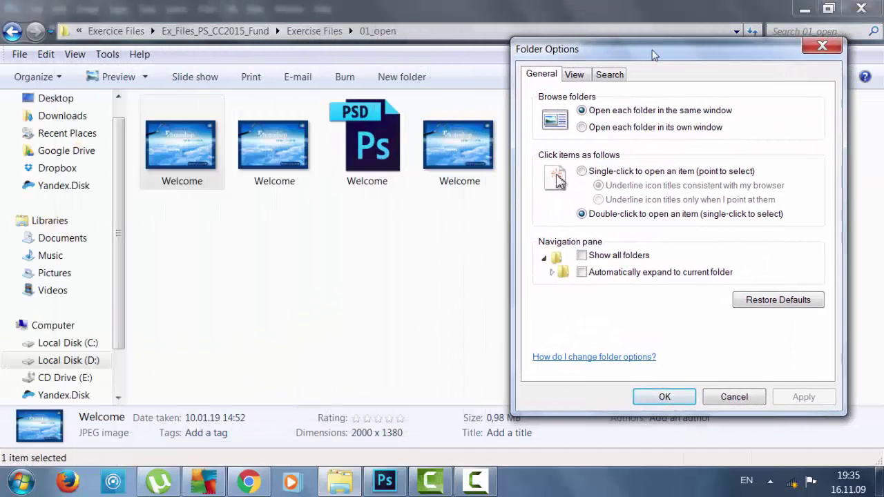
pyautogui.click(576, 75)
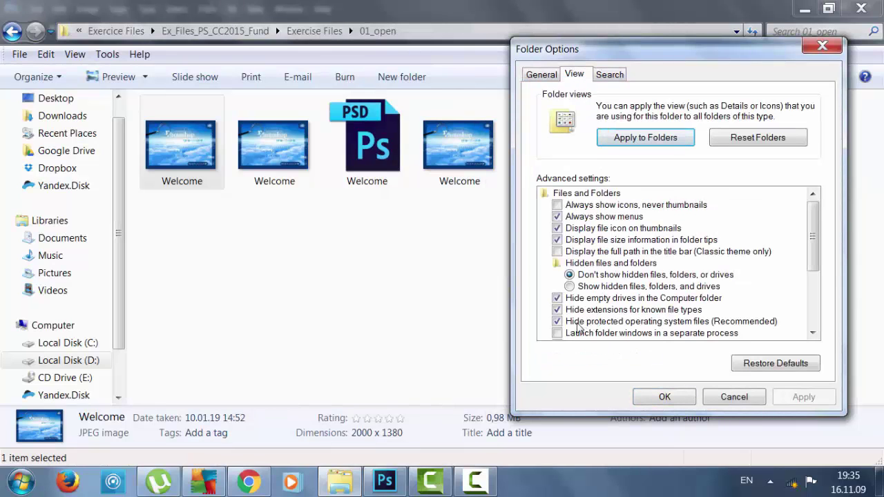
pyautogui.click(558, 310)
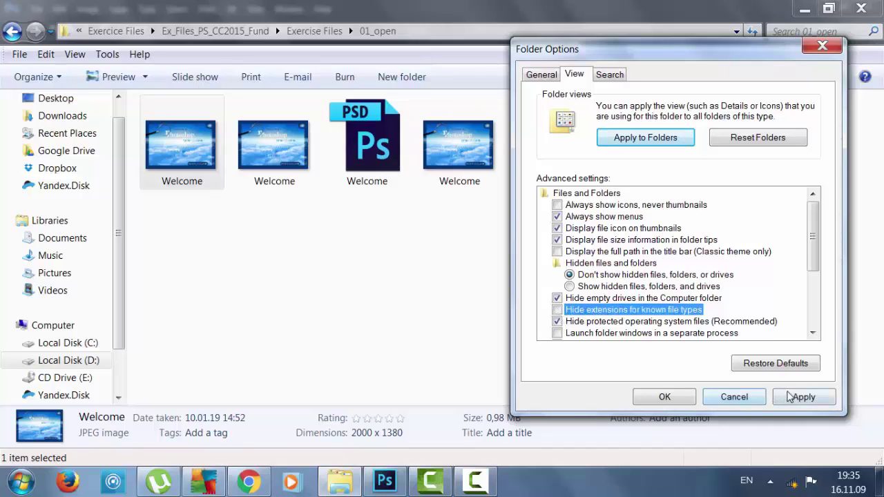
pyautogui.click(794, 398)
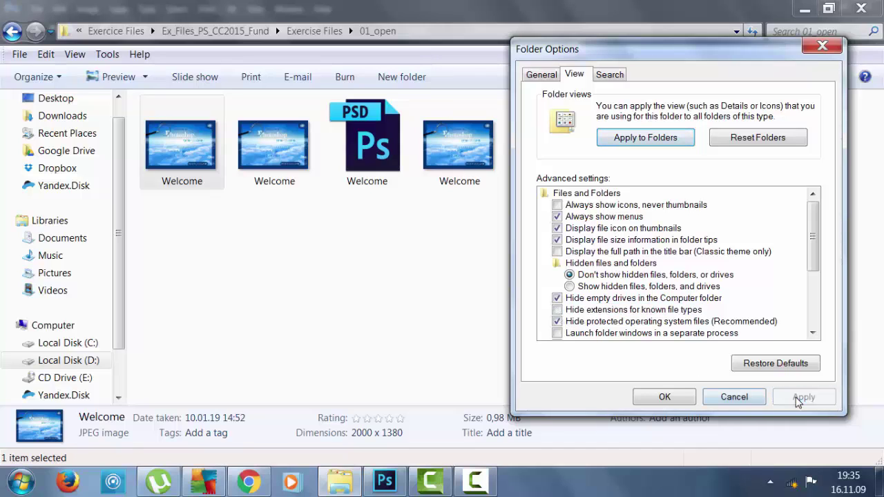
pyautogui.click(664, 397)
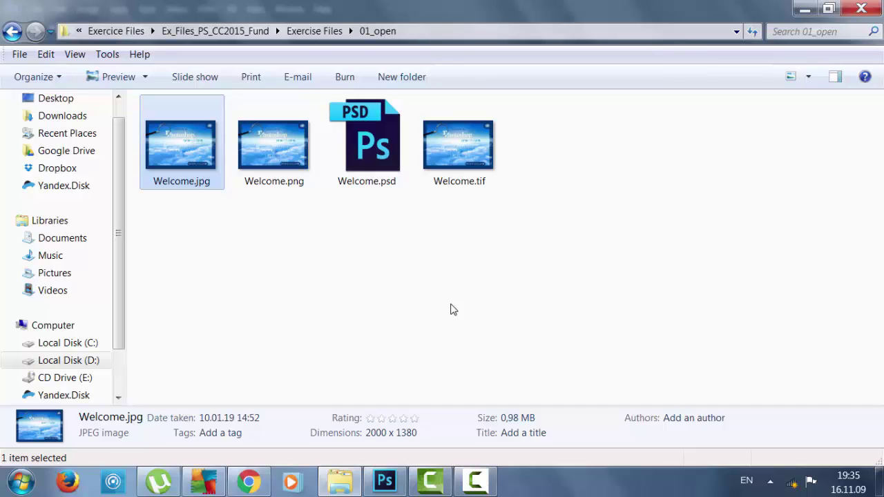
# Open Welcome.tif from the 01_open folder in its default program and view it at 50% zoom.
pyautogui.click(469, 187)
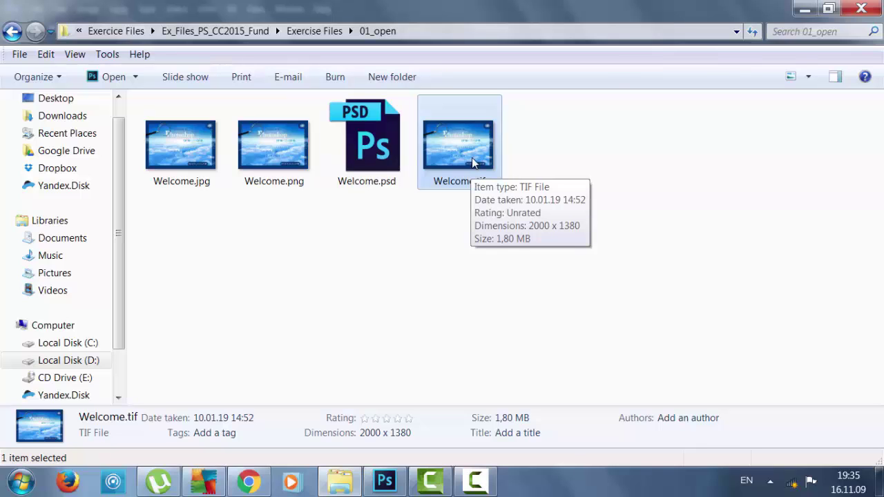
pyautogui.doubleClick(472, 160)
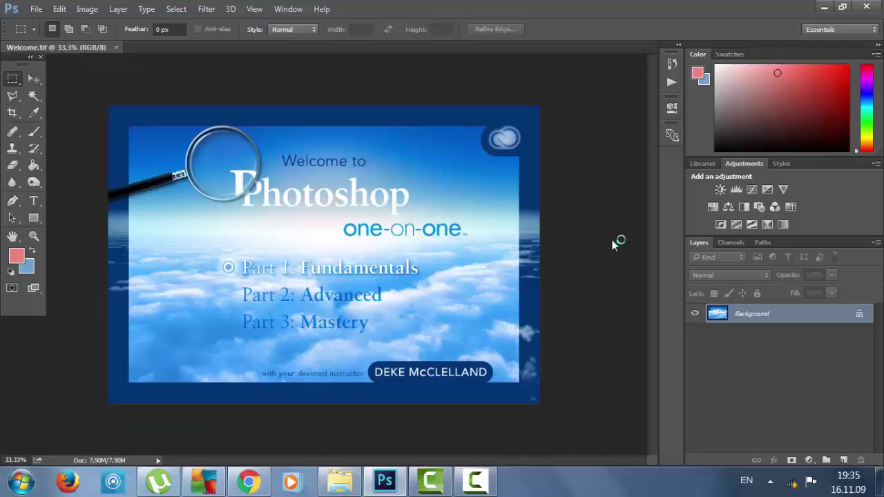
pyautogui.hotkey('ctrl', '+')
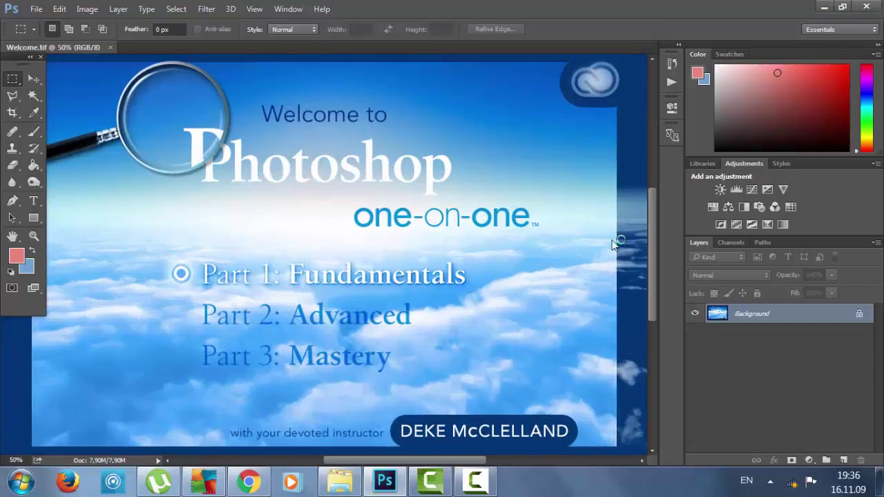
# Return to the 01_open folder, view Welcome.jpg in its default program, and close the viewer.
pyautogui.click(349, 481)
pyautogui.doubleClick(196, 176)
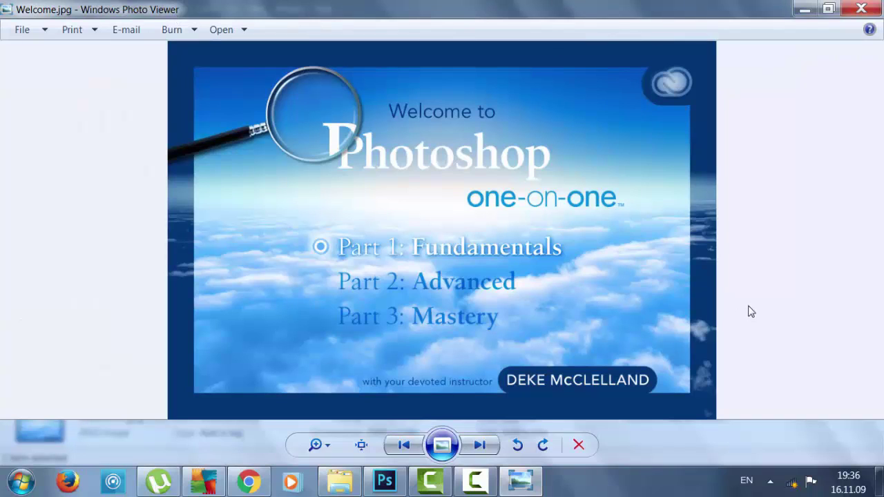
pyautogui.click(861, 8)
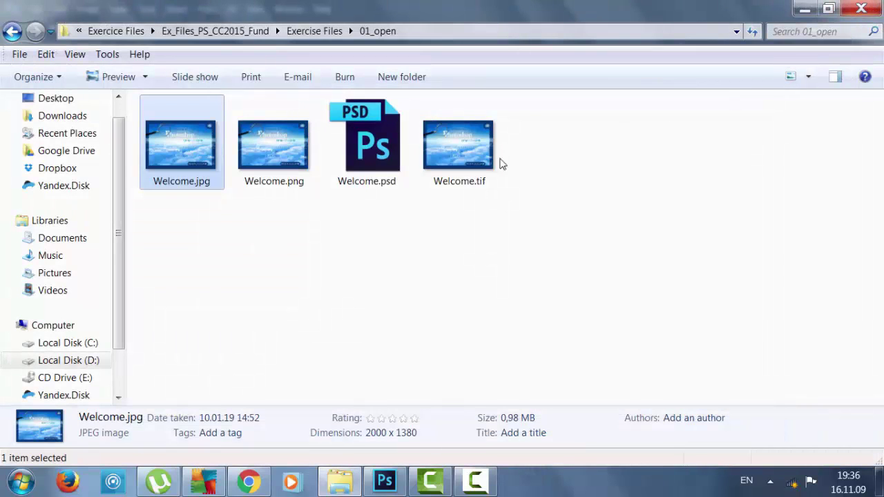
# View Welcome.png in its default program and close that program again.
pyautogui.click(274, 157)
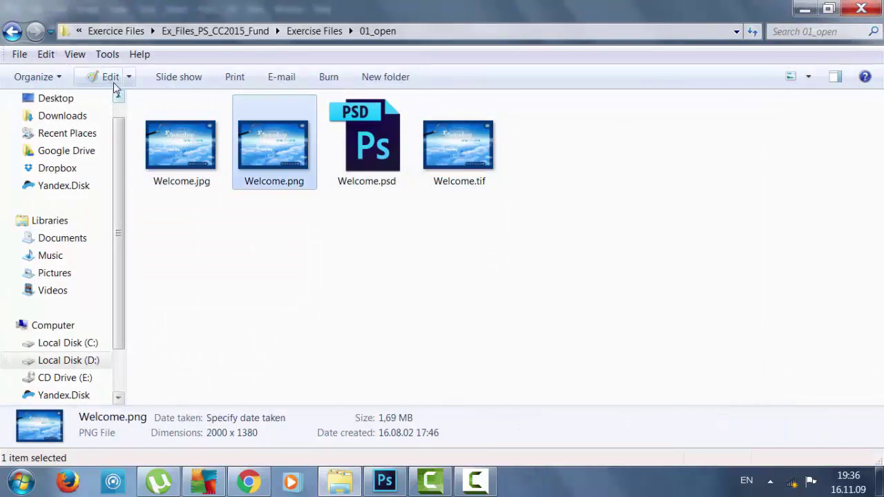
pyautogui.doubleClick(299, 165)
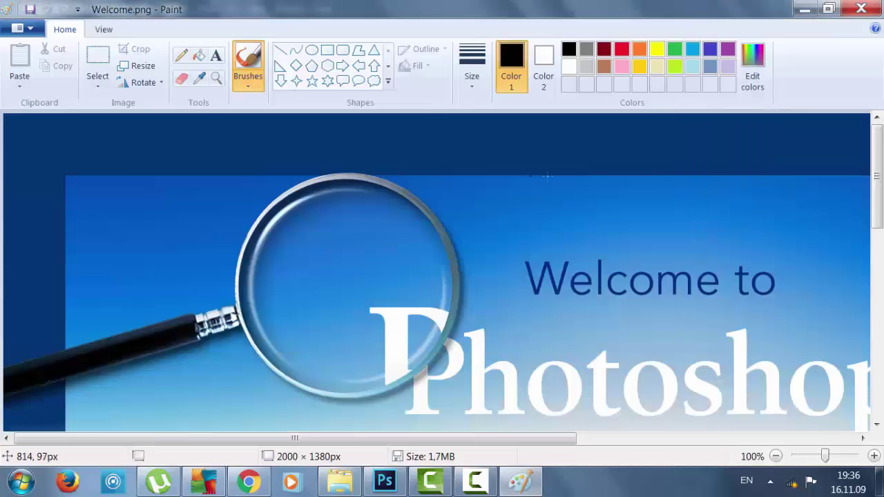
pyautogui.click(862, 9)
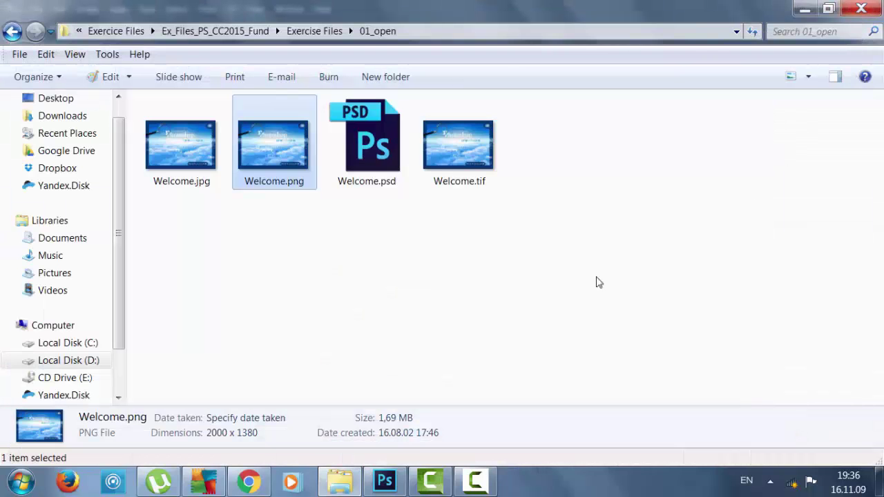
# Make Adobe Photoshop CC 2015 the program always used for JPG files and open Welcome.jpg with it.
pyautogui.click(189, 185)
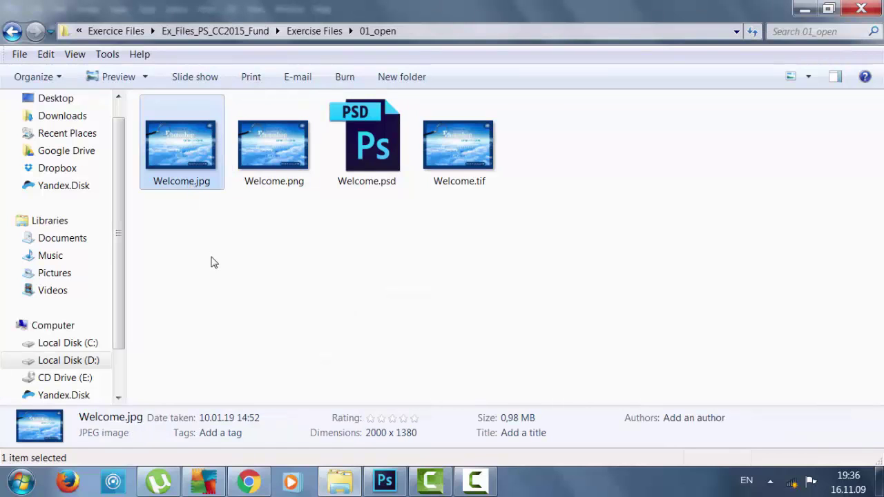
pyautogui.rightClick(189, 186)
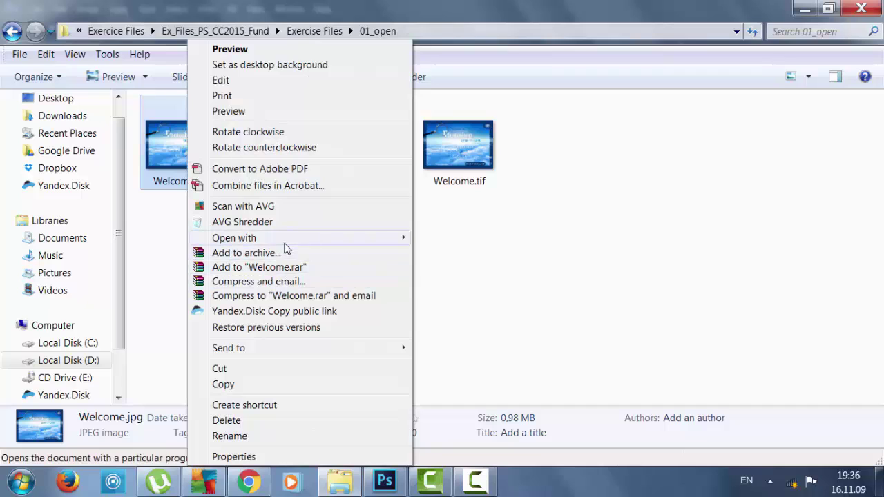
pyautogui.moveTo(284, 243)
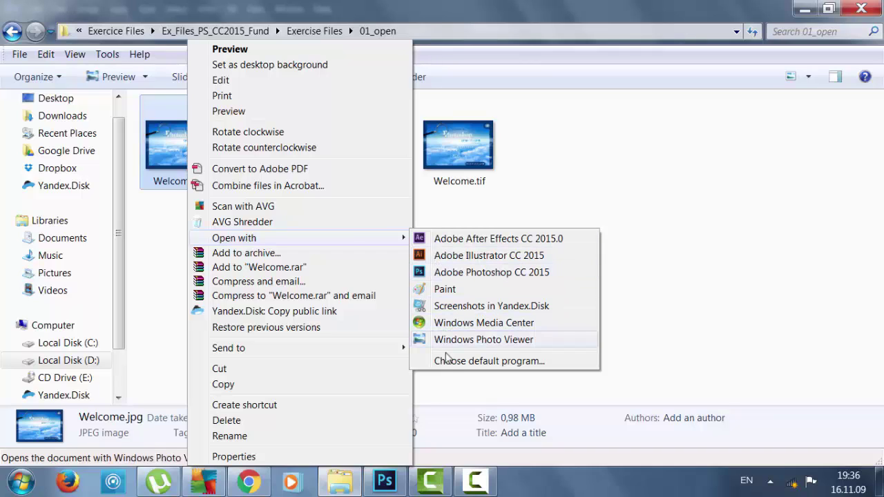
pyautogui.click(492, 362)
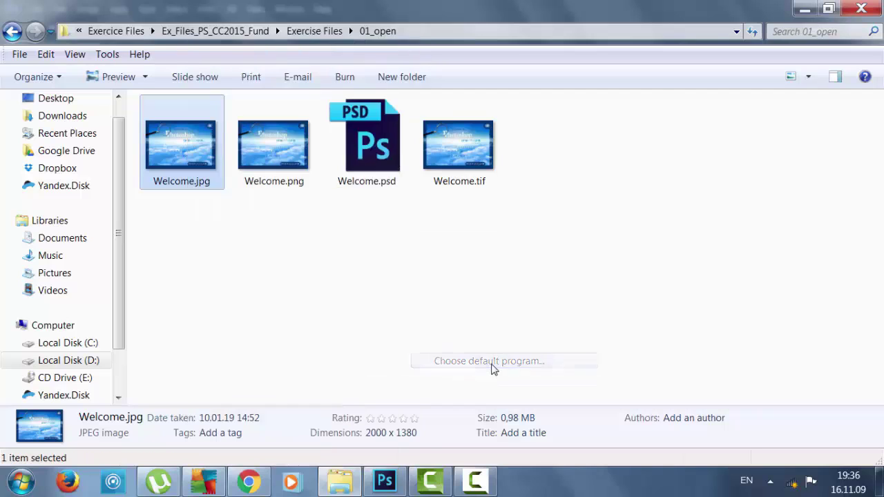
pyautogui.moveTo(412, 59); pyautogui.dragTo(575, 55)
pyautogui.click(514, 172)
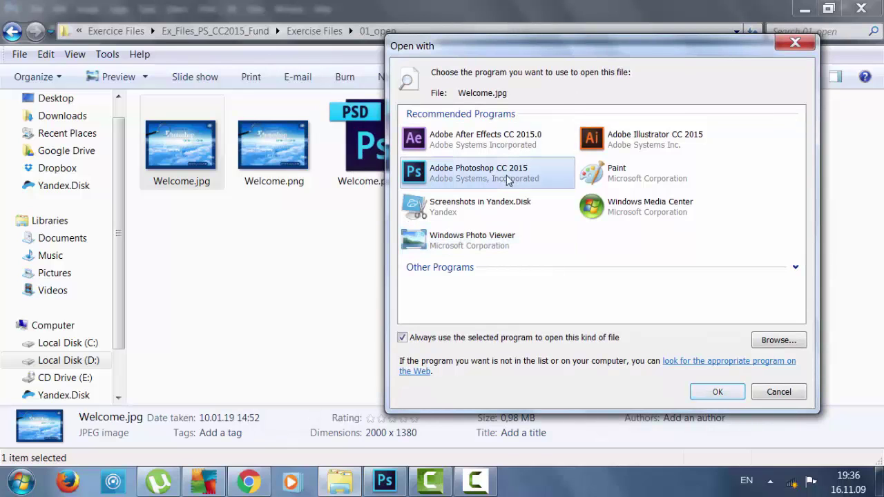
pyautogui.click(403, 339)
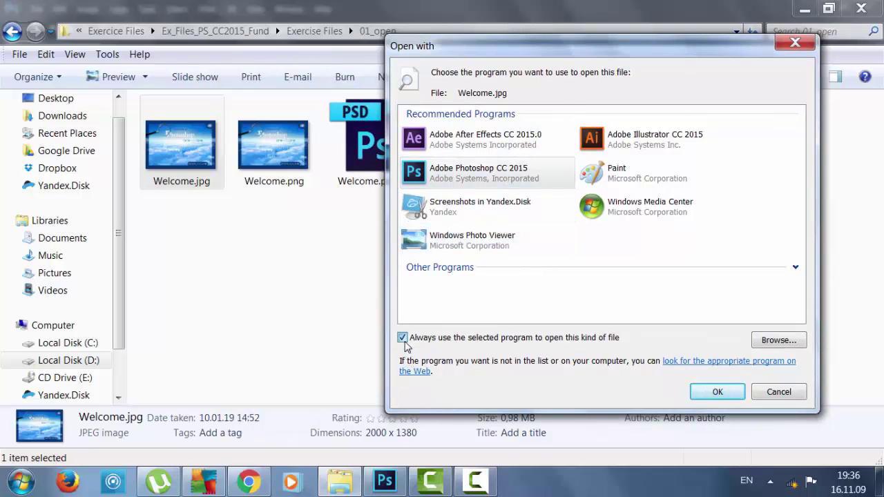
pyautogui.click(403, 339)
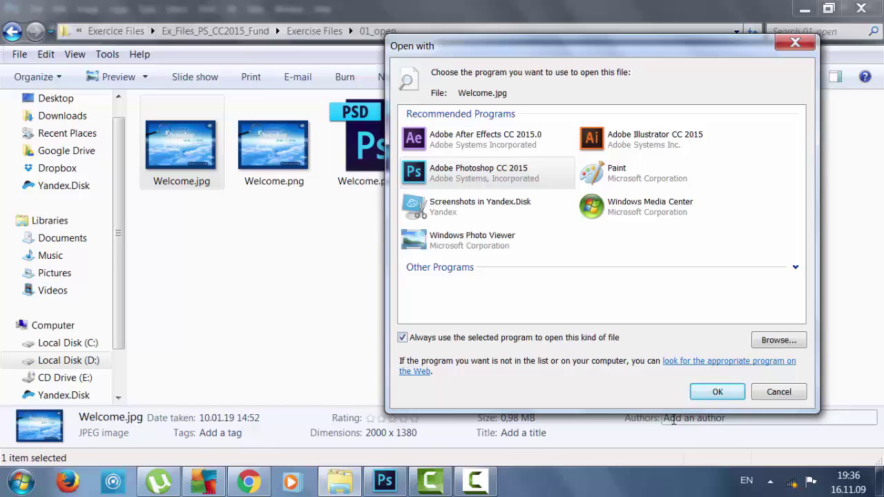
pyautogui.click(717, 392)
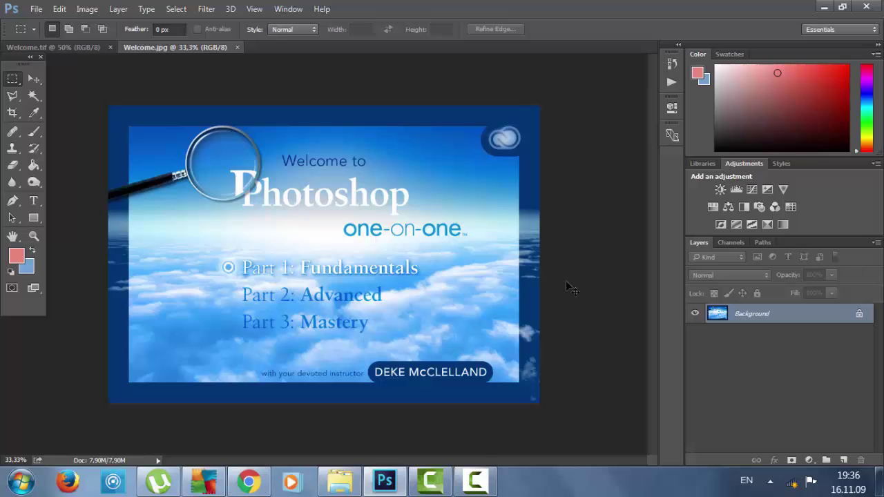
pyautogui.hotkey('ctrl', '+')
pyautogui.hotkey('ctrl', '+')
pyautogui.hotkey('ctrl', '-')
pyautogui.hotkey('ctrl', '-')
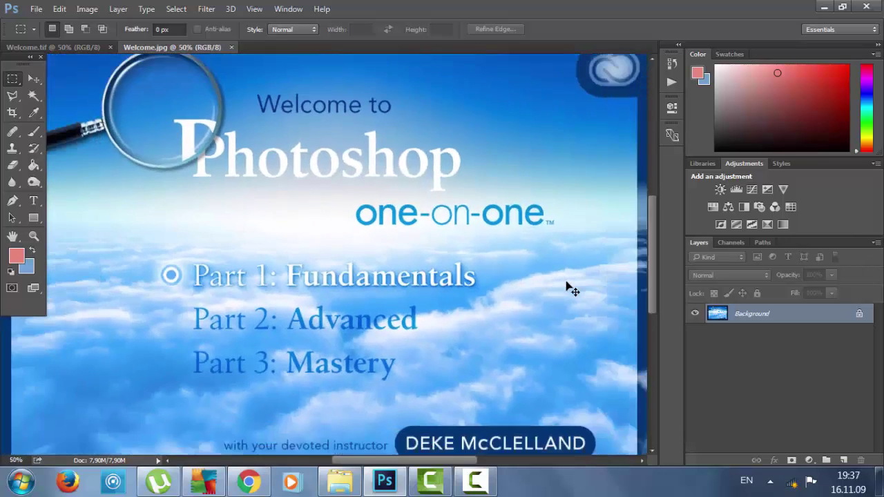
# Return to the 01_open folder, make Adobe Photoshop CC 2015 the program always used for PNG files, and open Welcome.png with it.
pyautogui.click(357, 491)
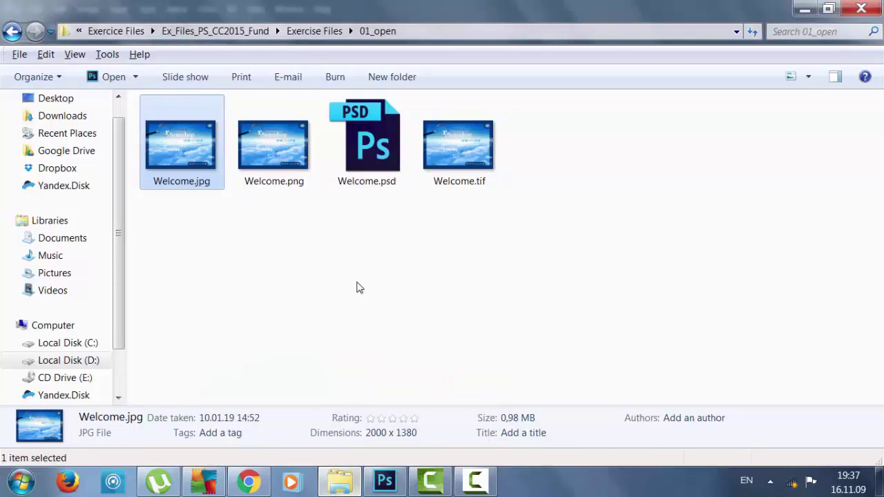
pyautogui.click(298, 189)
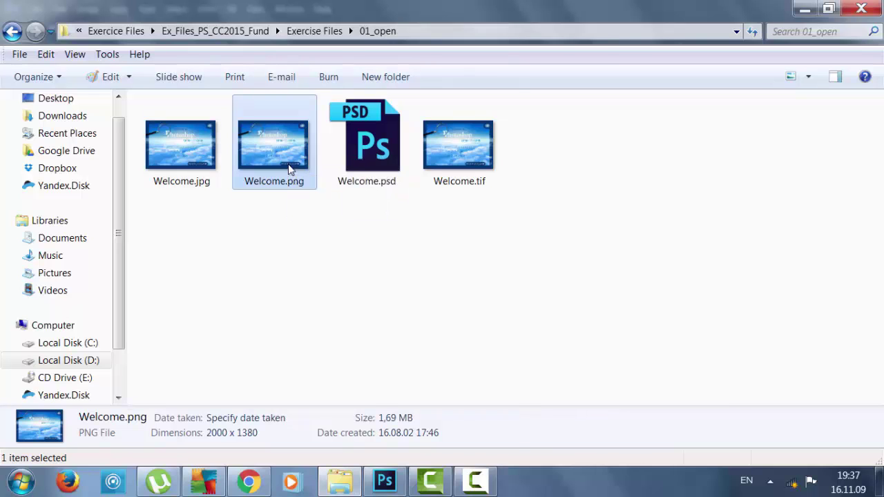
pyautogui.rightClick(290, 170)
pyautogui.moveTo(357, 238)
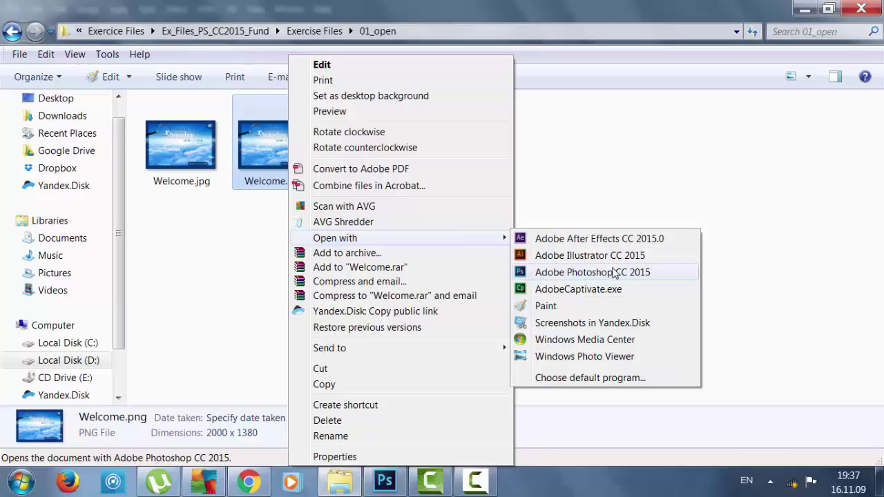
pyautogui.click(591, 378)
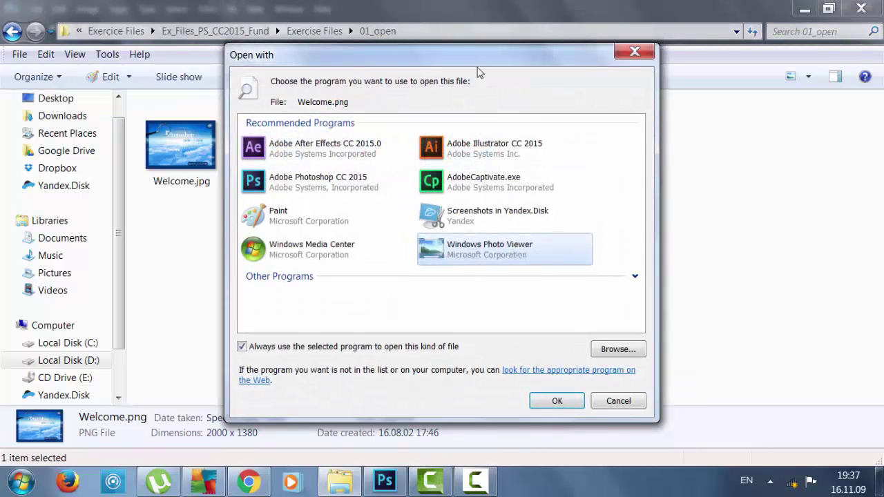
pyautogui.moveTo(497, 55); pyautogui.dragTo(660, 58)
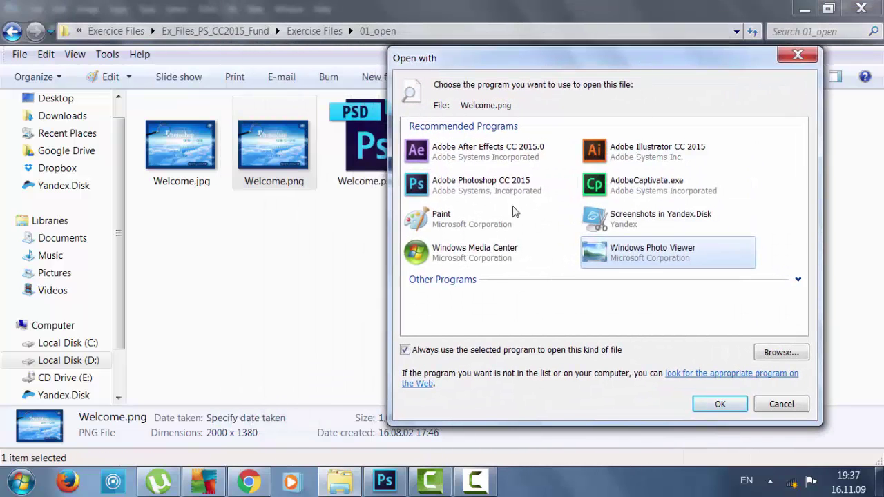
pyautogui.click(502, 196)
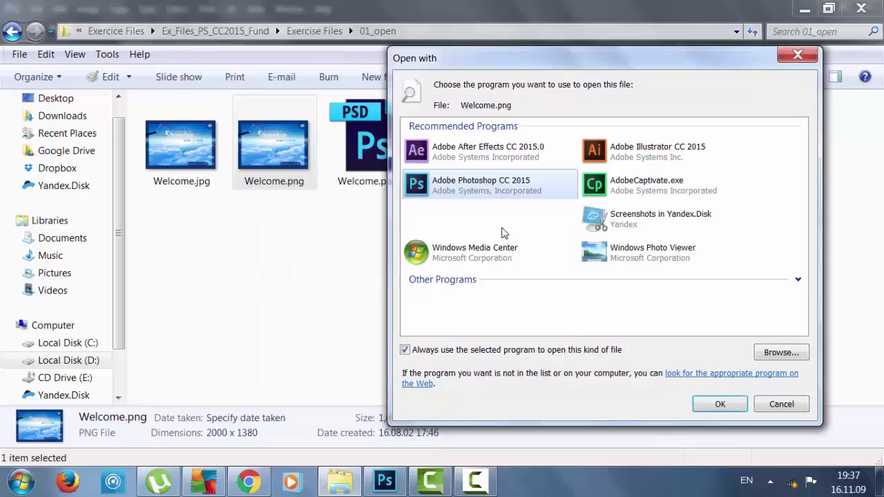
pyautogui.click(405, 350)
pyautogui.click(404, 350)
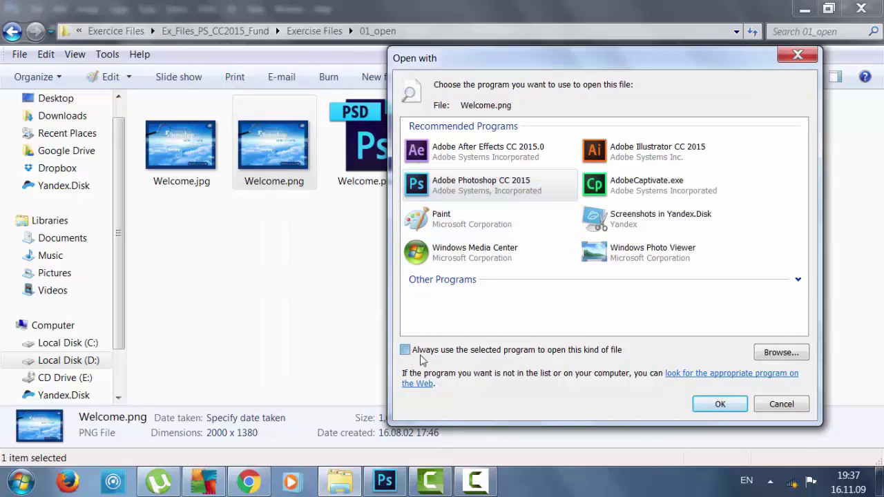
pyautogui.click(715, 409)
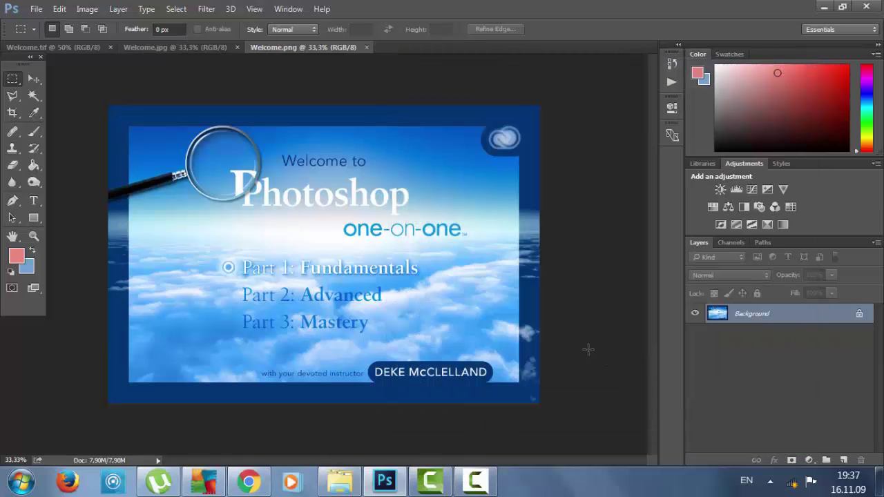
pyautogui.hotkey('ctrl', '+')
pyautogui.hotkey('ctrl', '-')
# From the 01_open folder, make Adobe Photoshop CC 2015 the program always used for PSD files and open Welcome.psd with it.
pyautogui.click(340, 483)
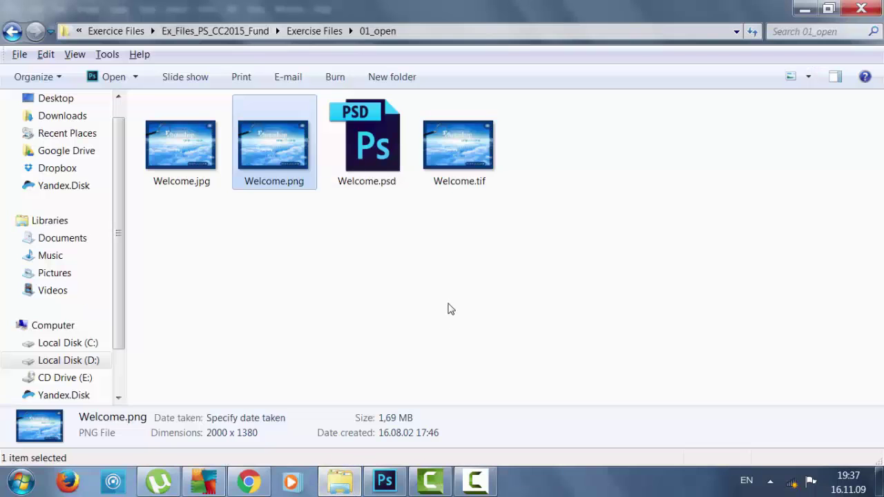
pyautogui.click(388, 482)
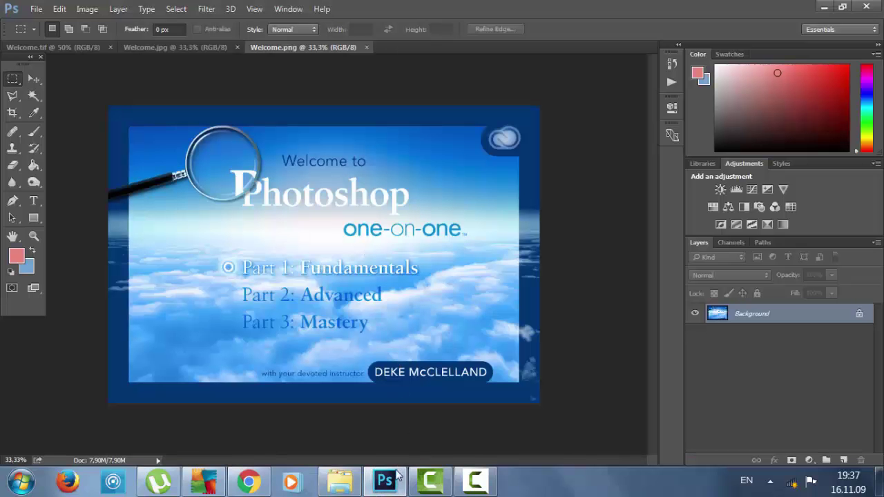
pyautogui.click(356, 481)
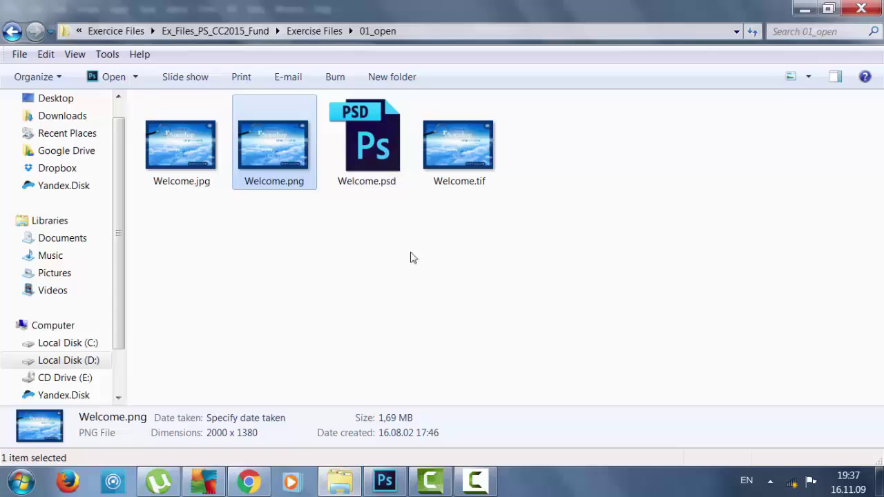
pyautogui.click(387, 185)
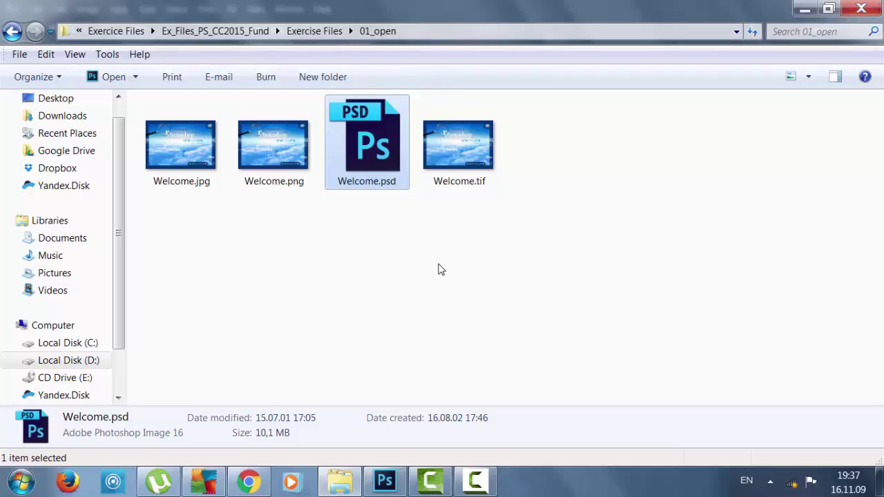
pyautogui.rightClick(384, 176)
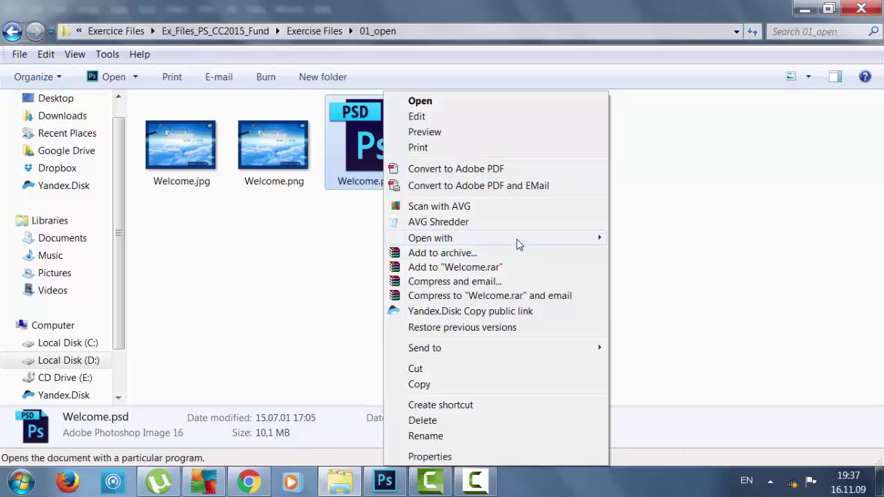
pyautogui.moveTo(516, 239)
pyautogui.click(654, 311)
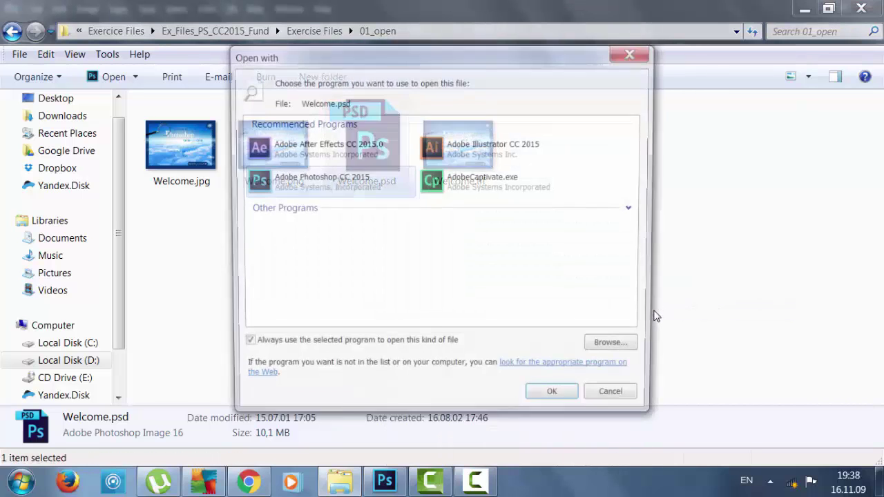
pyautogui.moveTo(521, 67); pyautogui.dragTo(704, 78)
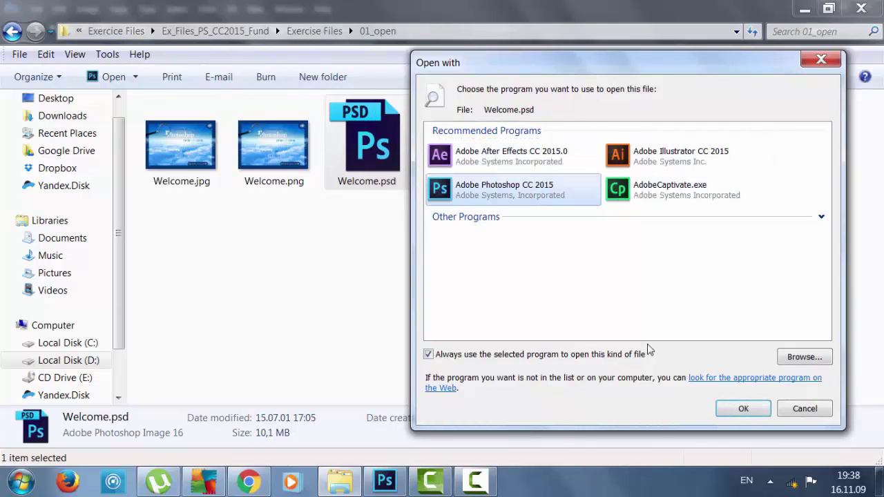
pyautogui.click(428, 355)
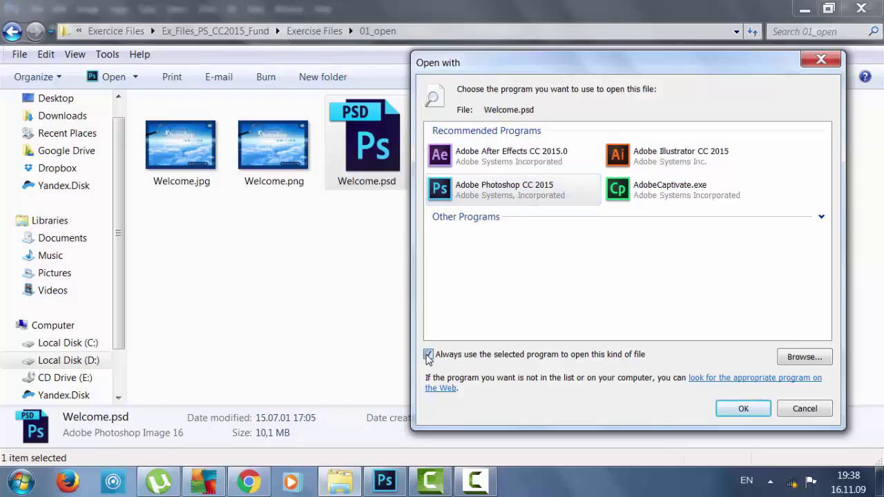
pyautogui.click(428, 354)
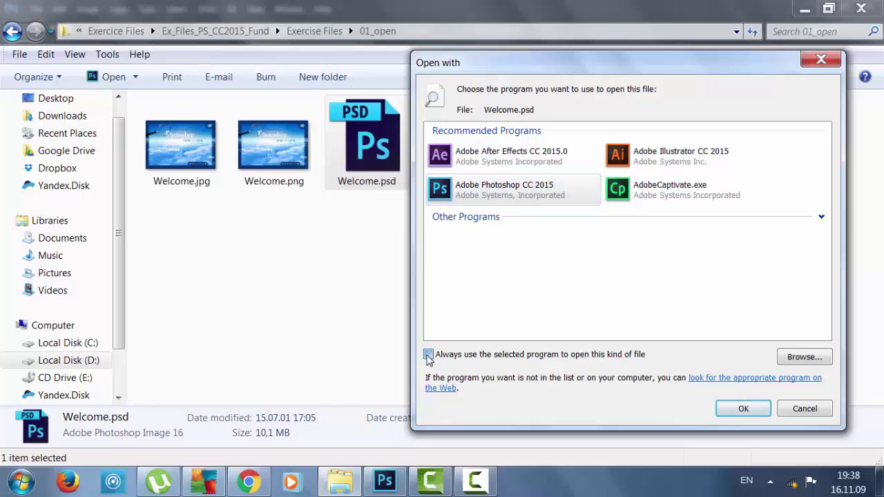
pyautogui.click(741, 417)
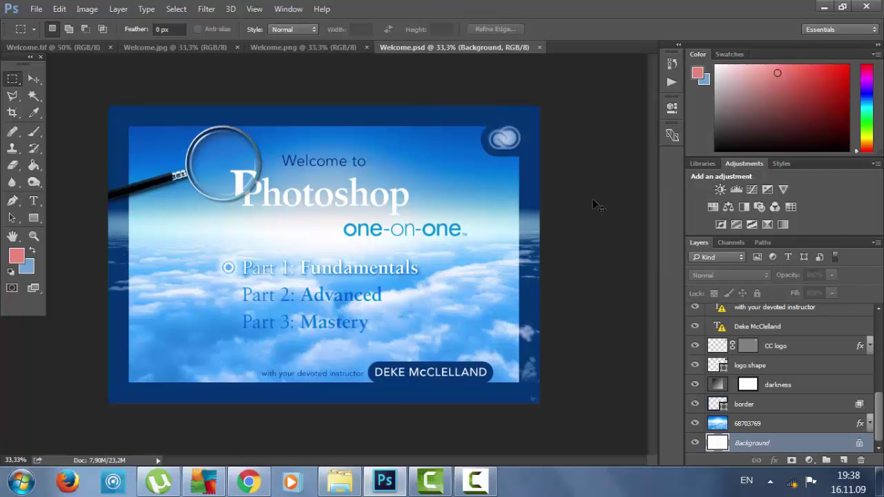
# Examine the layers of Welcome.psd, selecting the "Part 2: Advanced Part 3: Mastery" text layer and the "Part 1: Fundamentals" text layer in turn.
pyautogui.hotkey('ctrl', '+')
pyautogui.hotkey('ctrl', '-')
pyautogui.moveTo(879, 424); pyautogui.dragTo(879, 402)
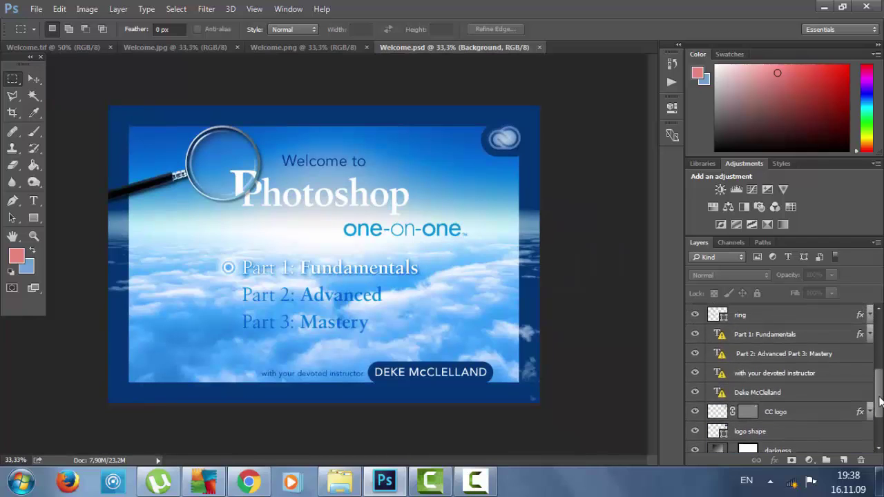
pyautogui.click(755, 356)
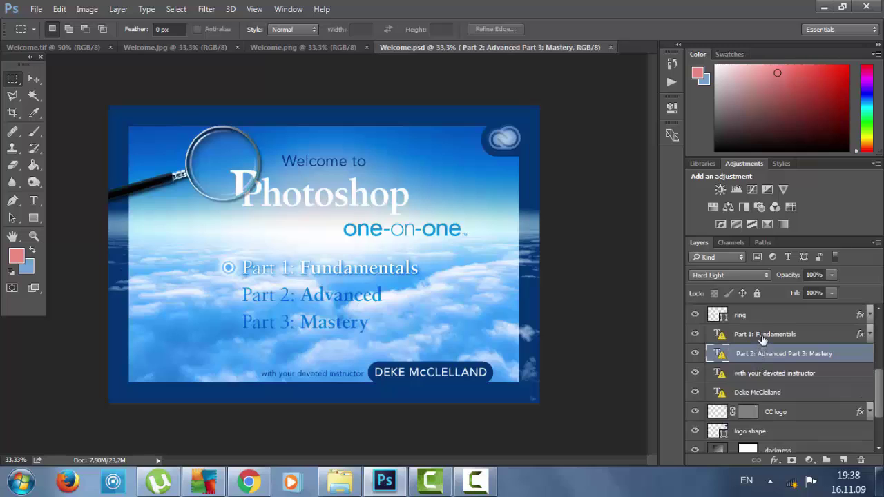
pyautogui.click(762, 337)
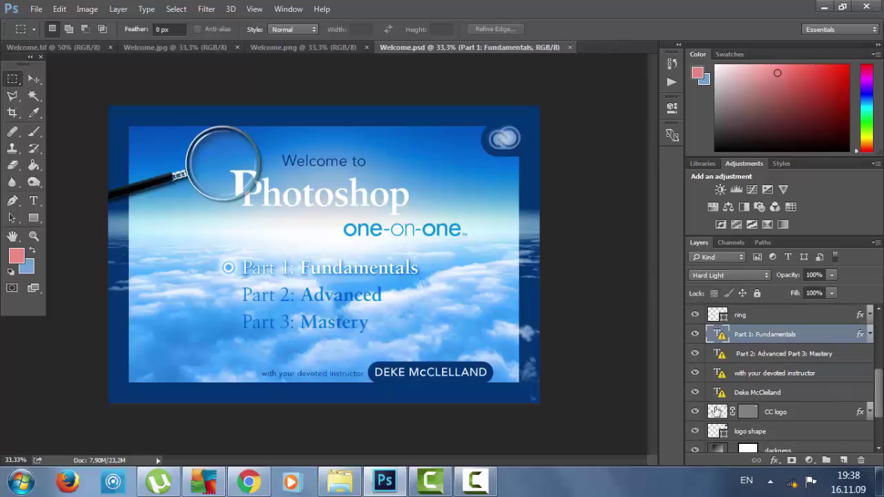